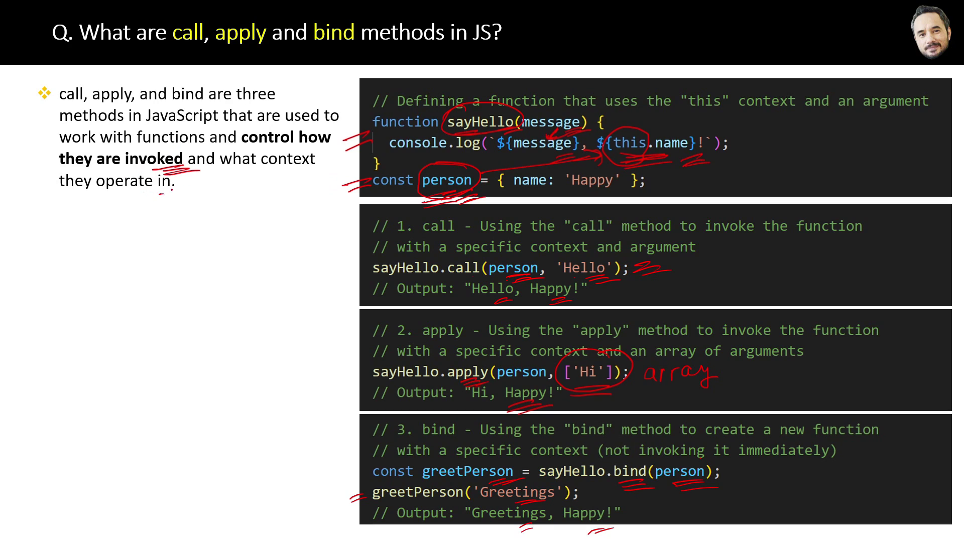
# Step: Underline 'in' at the end of the first bullet with the red pen
pyautogui.moveTo(170, 189); pyautogui.dragTo(187, 196)
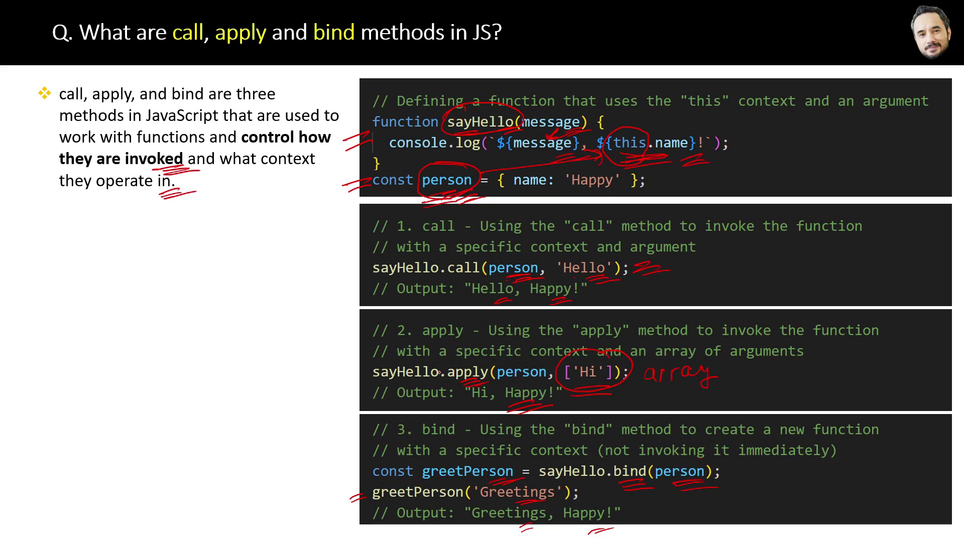